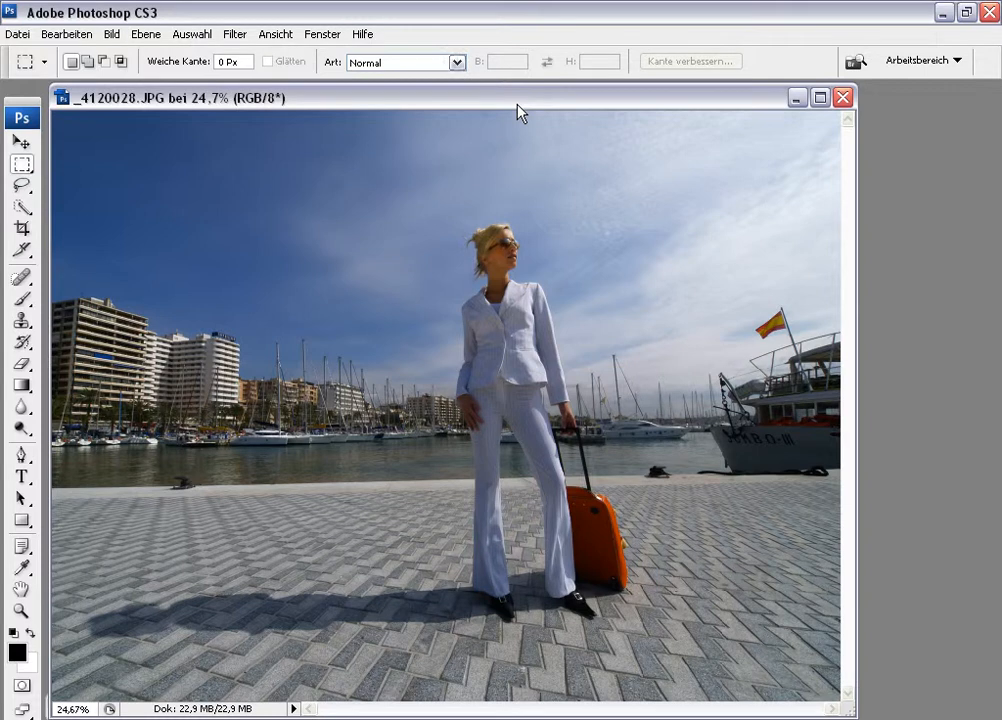
Open the Levels (Tonwertkorrektur) adjustment for the harbour photo and reposition its dialog
key(Down)
key(Right)
key(Return)
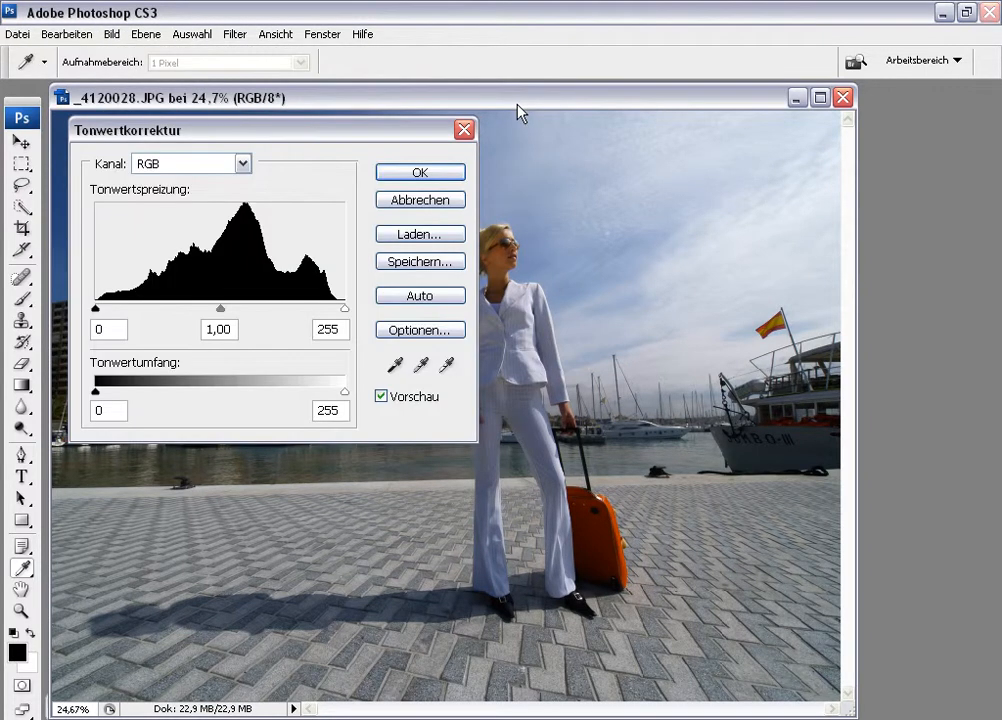
mouse_move(150, 130)
mouse_down()
mouse_move(183, 152)
mouse_move(456, 145)
mouse_move(354, 138)
mouse_up()
Try a black input level of 35 on the RGB channel, reset it to 0, and move the dialog off the woman
drag(299, 316, 333, 316)
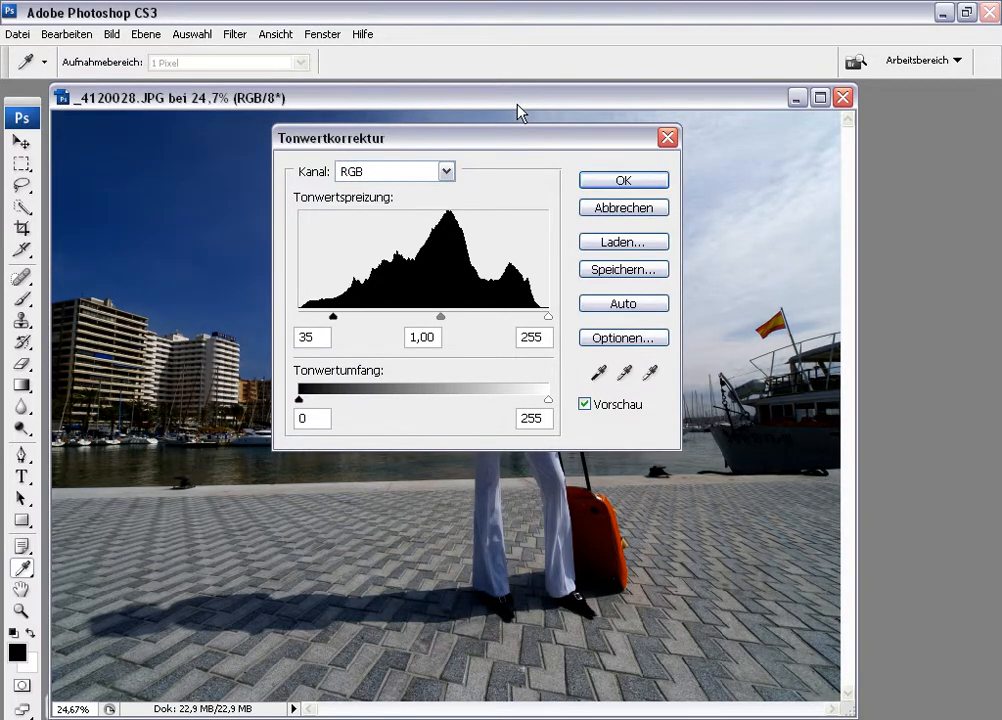
key(Tab)
text(0)
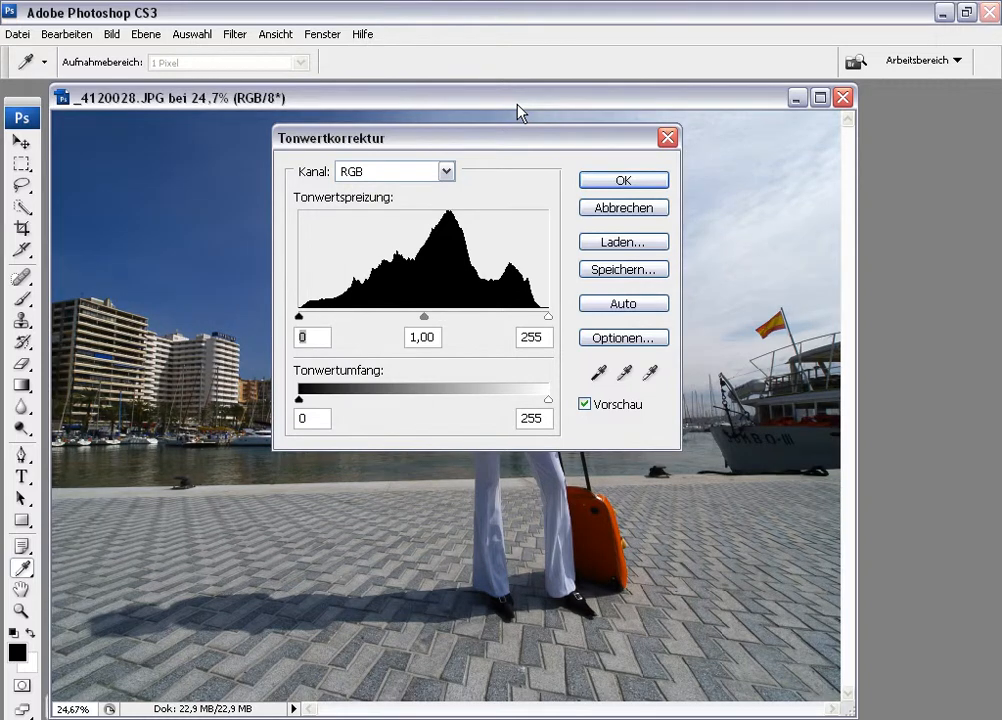
mouse_move(548, 316)
mouse_down()
mouse_move(508, 316)
mouse_move(549, 316)
mouse_up()
mouse_move(330, 138)
mouse_down()
mouse_move(439, 103)
mouse_move(622, 154)
mouse_up()
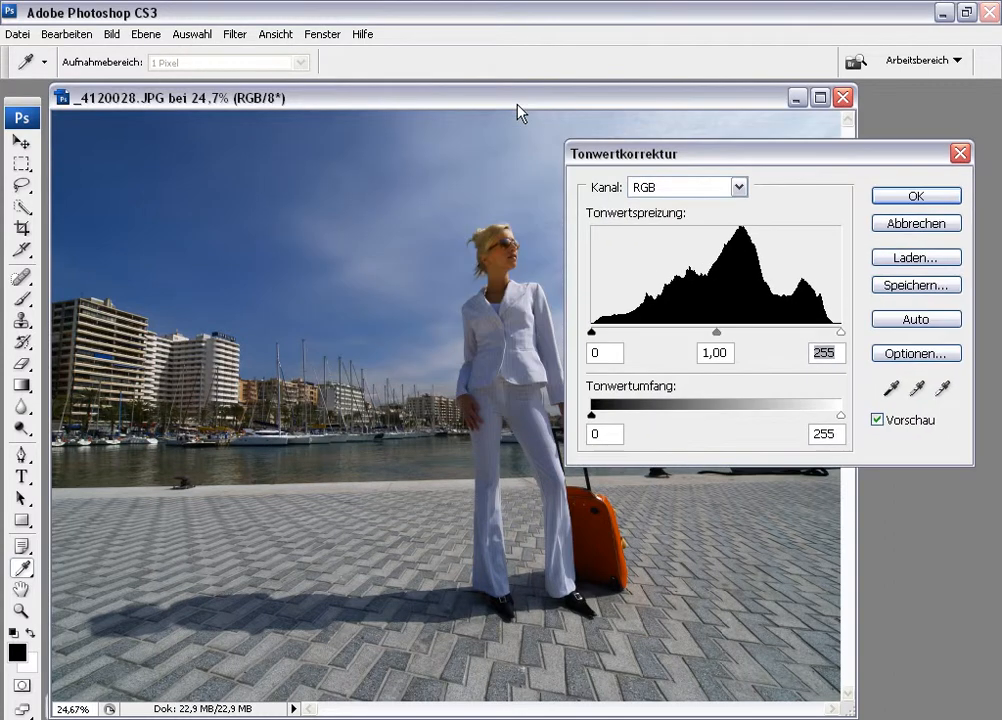
Set the midtone input level to 0,97 and the white input level to 249, moving the dialog clear of the photo
mouse_move(716, 331)
mouse_down()
mouse_move(704, 331)
mouse_move(734, 331)
mouse_move(720, 331)
mouse_up()
mouse_move(700, 154)
mouse_down()
mouse_move(696, 20)
mouse_move(700, 74)
mouse_up()
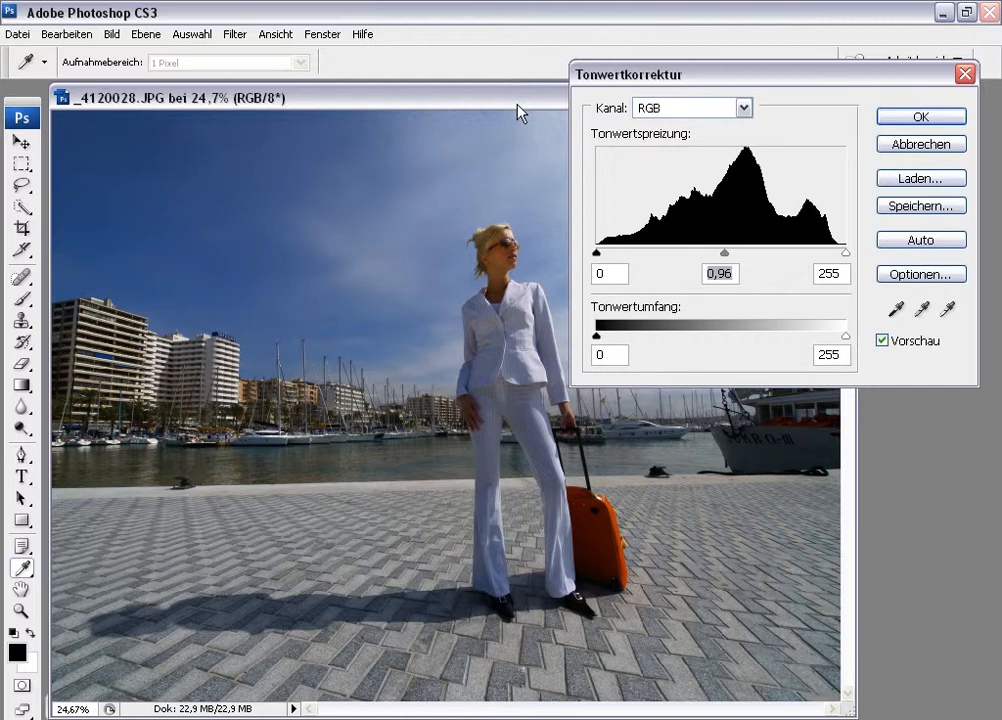
key(Up)
key(Tab)
key(Down)
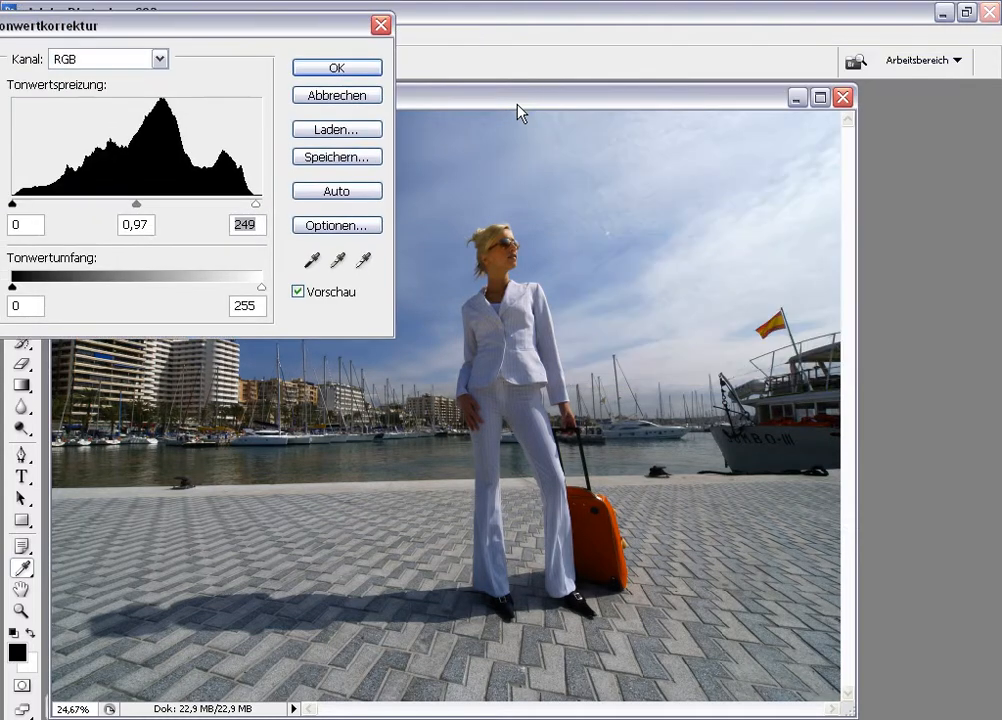
Reset the white input level to 255, trying slightly lower values to compare the highlights
text(255)
key(Down)
key(Down)
key(Down)
key(Down)
key(Down)
key(Down)
key(Down)
key(Up)
key(Up)
key(Up)
key(Up)
key(Up)
key(Up)
key(Up)
key(alt)
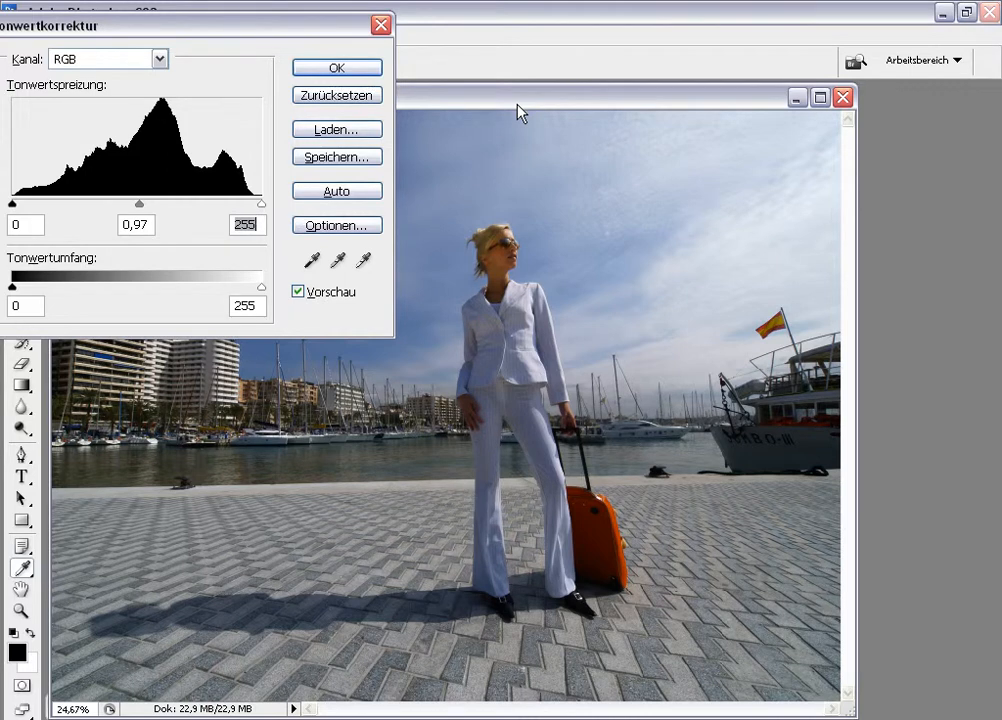
Lower the white input level in stages to 215 with the clipping preview on to examine which highlights clip
key(alt+Down)
key(alt+Down)
key(alt+Down)
key(alt+Down)
key(alt+Down)
key(alt+Down)
key(alt+Down)
key(alt+Down)
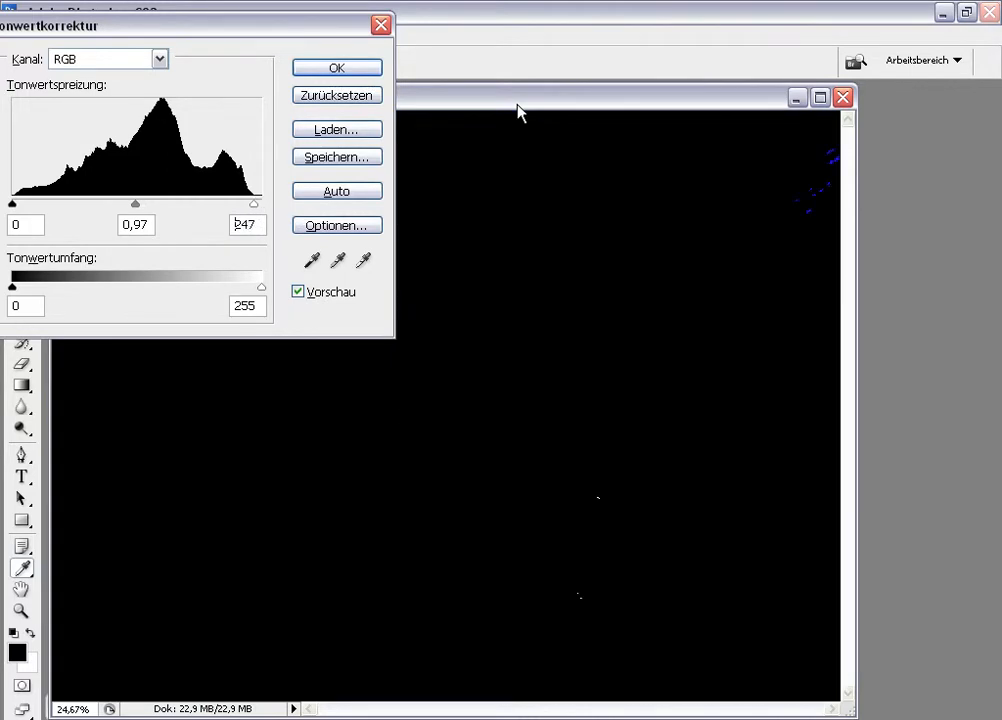
key(alt+Down)
key(alt+Down)
key(alt+Down)
key(alt+Down)
key(alt+Down)
key(alt+Down)
key(alt+Down)
key(alt+Down)
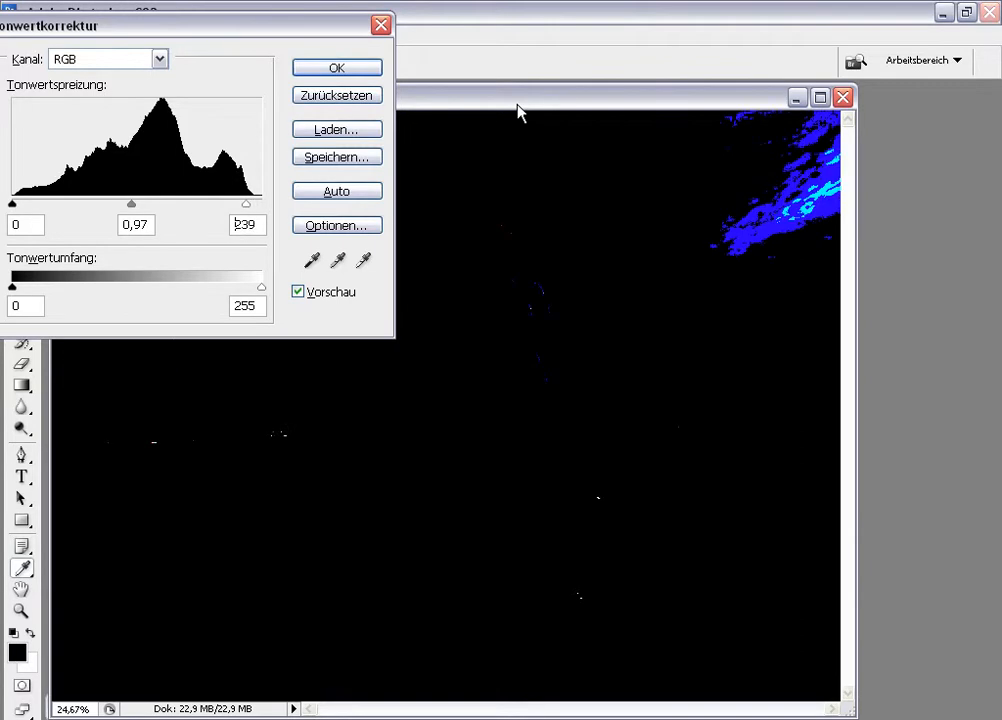
key(alt+Down)
key(alt+Down)
key(alt+Down)
key(alt+Down)
key(alt+Up)
key(alt+Up)
key(alt+Up)
key(alt+Up)
key(alt+Down)
key(alt+Down)
key(alt+Up)
key(alt+Up)
key(alt+Up)
key(alt+Up)
key(alt+Up)
key(alt+Up)
key(alt+Down)
key(alt+Down)
key(alt+Up)
key(alt+Up)
key(alt+Up)
key(alt+Up)
key(alt+Down)
key(alt+Down)
key(alt+Down)
key(alt+Down)
key(alt+Down)
key(alt+Down)
key(alt+Down)
key(alt+Down)
key(alt+Down)
key(alt+Down)
key(alt+Down)
key(alt+Down)
key(alt+Down)
key(alt+Down)
key(alt+Down)
key(alt+Down)
key(alt+Down)
key(alt+Down)
key(alt+Down)
key(alt+Down)
key(alt+Down)
key(alt+Down)
key(alt+Down)
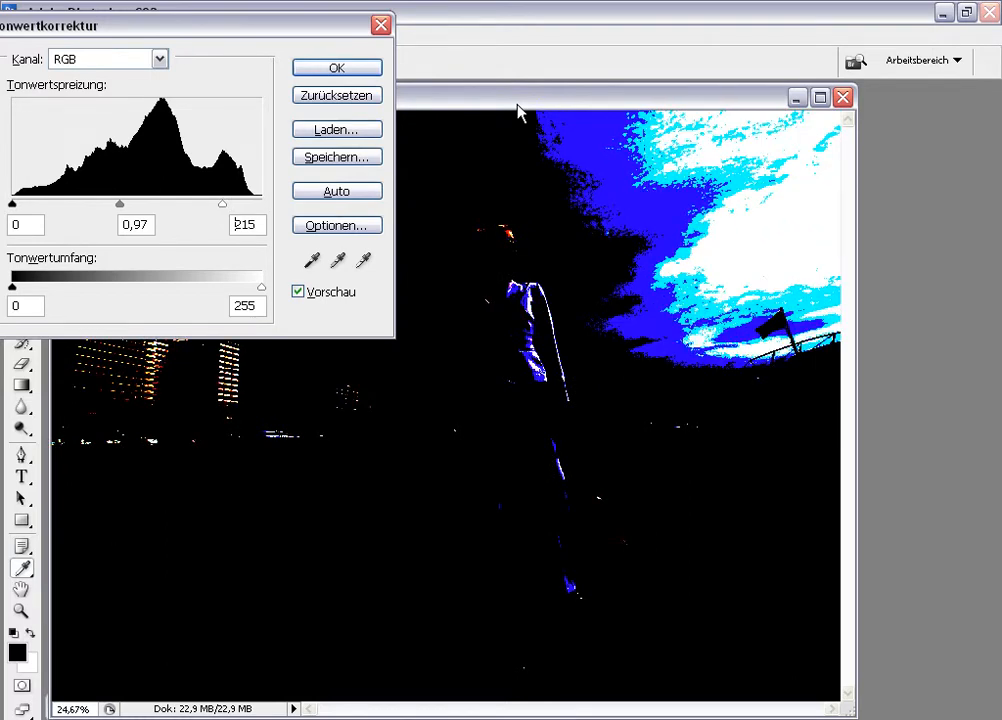
Set the white input level to 246 using the highlight clipping preview
key(alt+Up)
key(alt+Up)
key(alt+Up)
key(alt+Up)
key(alt+Up)
key(alt+Up)
key(alt+Up)
key(alt+Up)
key(alt+Up)
key(alt+Up)
key(alt+Up)
key(alt+Up)
key(alt+Up)
key(alt+Up)
key(alt+Up)
key(alt+Up)
key(alt+Up)
key(alt+Up)
key(alt+Up)
key(alt+Up)
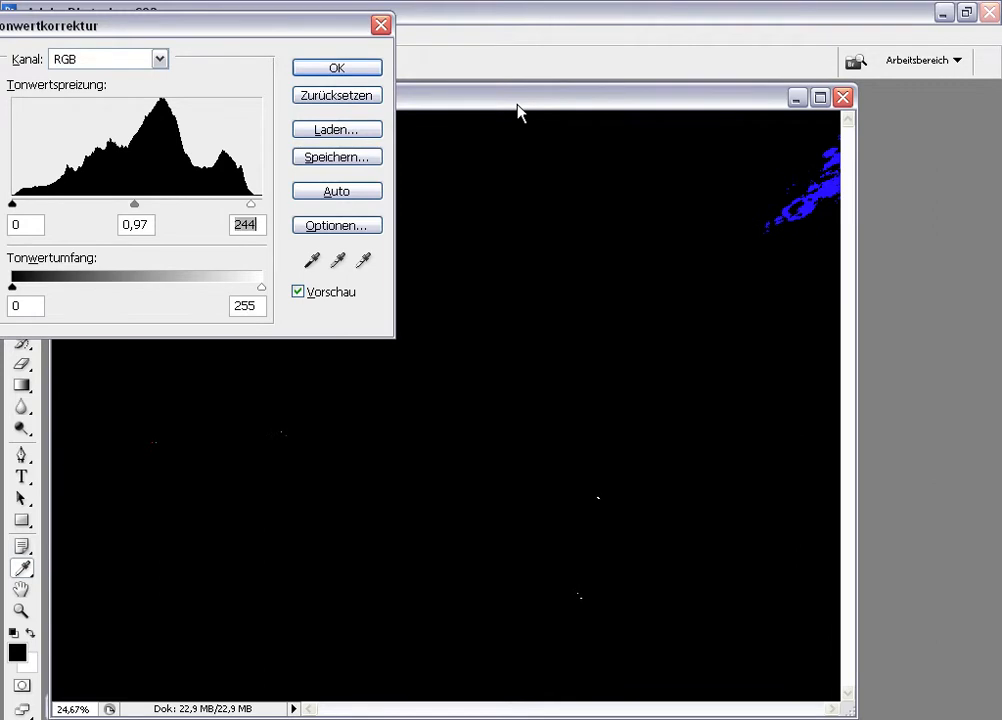
key(alt+Up)
key(alt+Up)
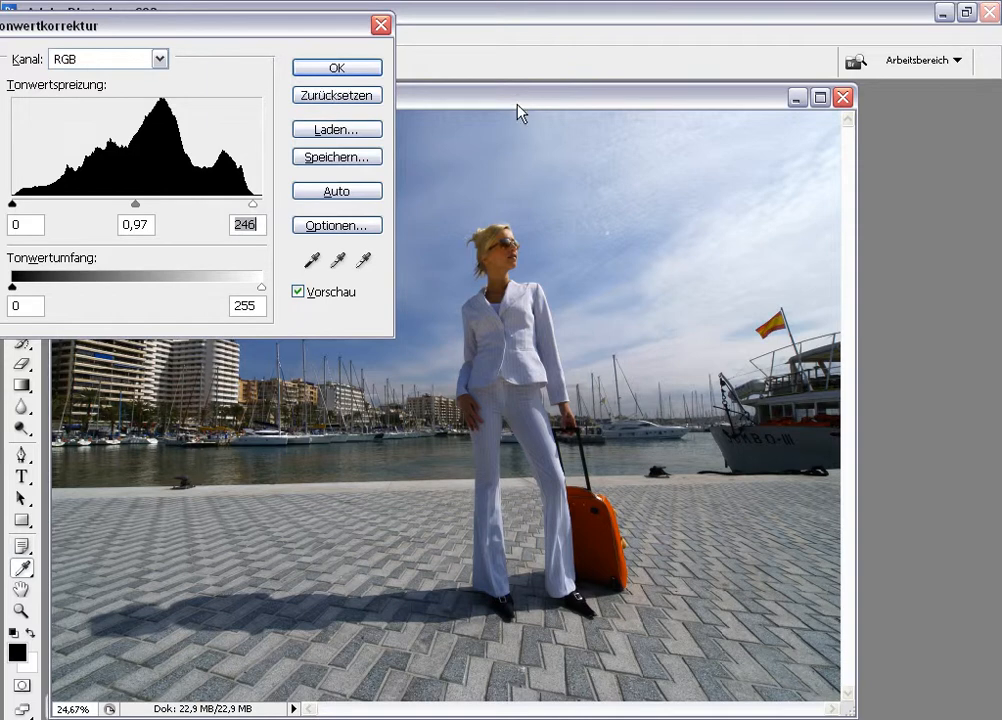
Set the black input level to 5, using the shadow clipping preview to check the dark areas
mouse_move(12, 204)
mouse_down()
mouse_move(30, 204)
mouse_move(20, 204)
mouse_up()
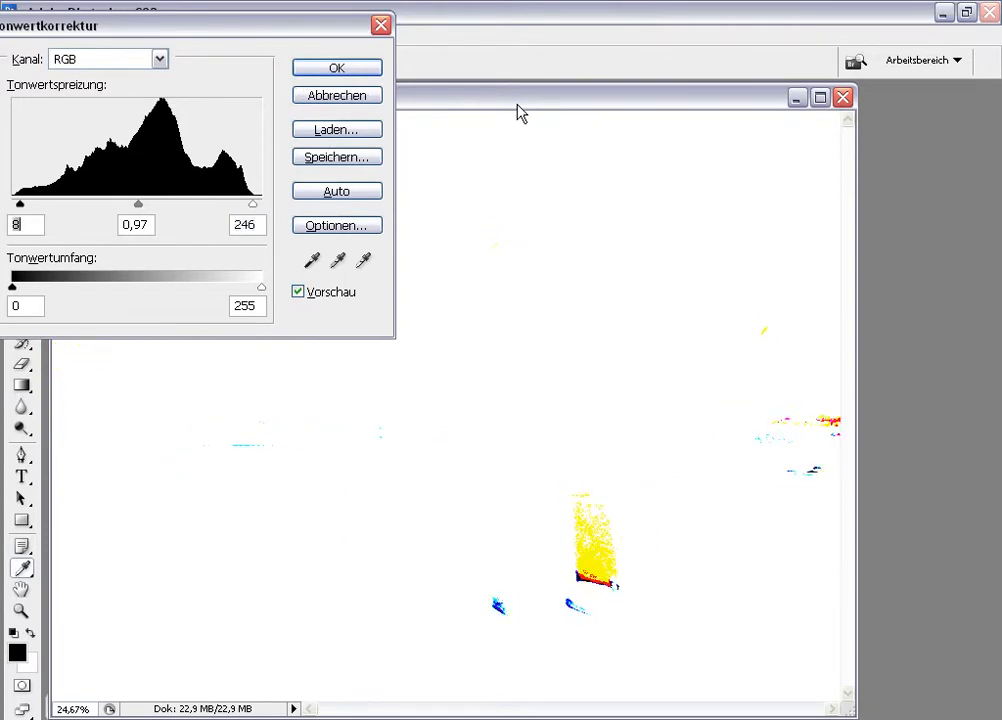
key(Down)
key(Down)
key(Down)
Brighten the midtones by raising the midtone input level to 1,04
key(Tab)
key(Up)
key(Up)
key(Up)
key(Up)
key(Up)
key(Up)
key(Up)
key(Up)
key(Up)
key(Up)
key(Up)
key(Down)
key(Down)
key(Down)
key(Down)
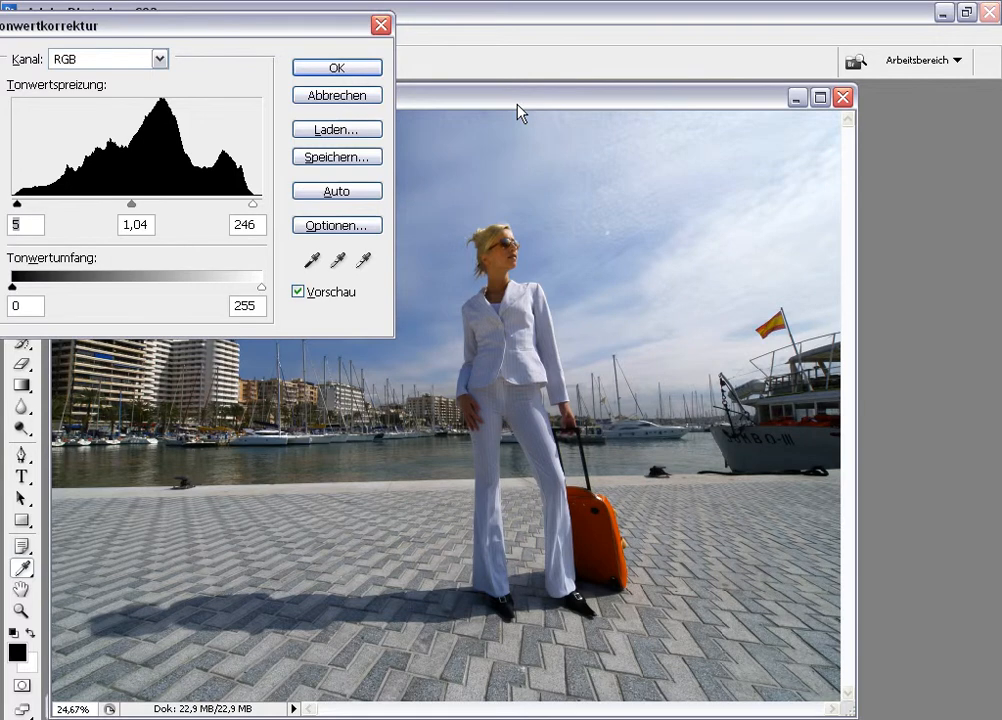
Darken the midtones by lowering the midtone input level to 0,89
key(Down)
key(Down)
key(Down)
key(Down)
key(Down)
key(Down)
key(Down)
key(Down)
key(Down)
key(Down)
key(Down)
key(Down)
key(Down)
key(Down)
key(Down)
key(Down)
key(Up)
key(Tab)
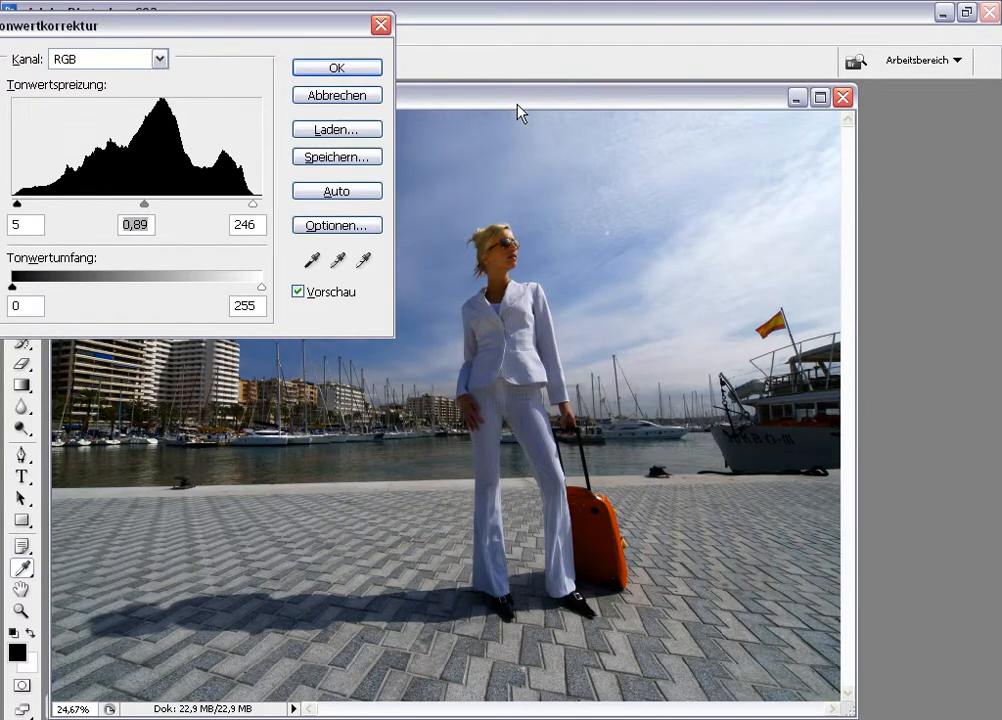
Set the midtone input level to 1,00
key(Right)
key(Up)
key(shift+Up)
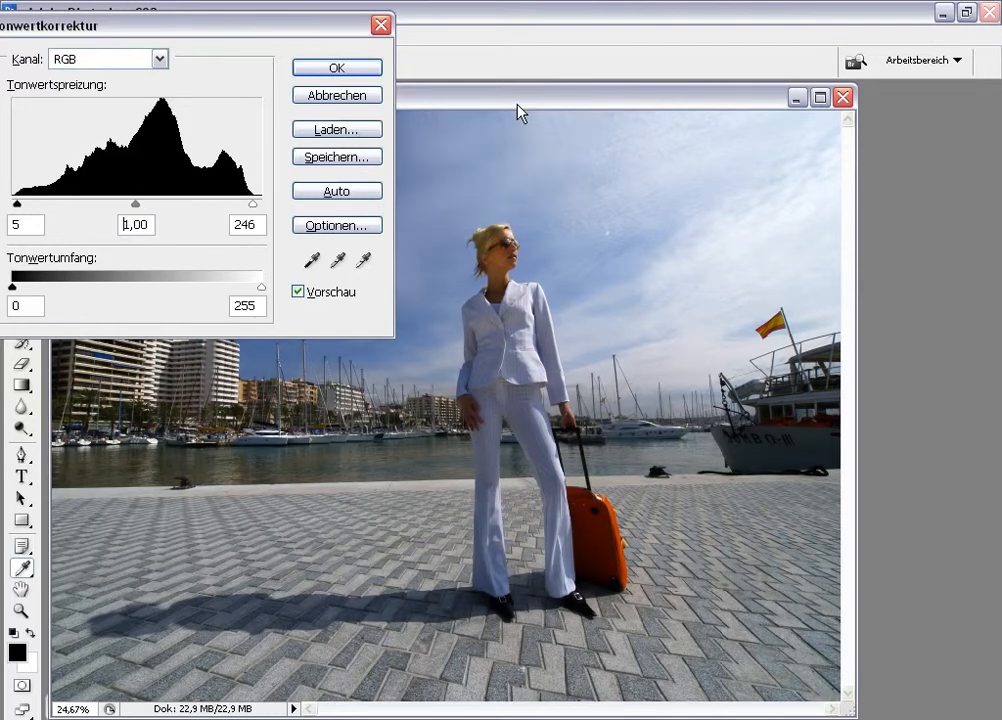
Brighten the midtones by raising the midtone input level to 1,15
key(Up)
key(Up)
key(Up)
key(Up)
key(Up)
key(Up)
key(Up)
key(Up)
key(Up)
key(Up)
key(Up)
key(Up)
key(Up)
key(Up)
key(Up)
key(Up)
key(Up)
key(Down)
key(Down)
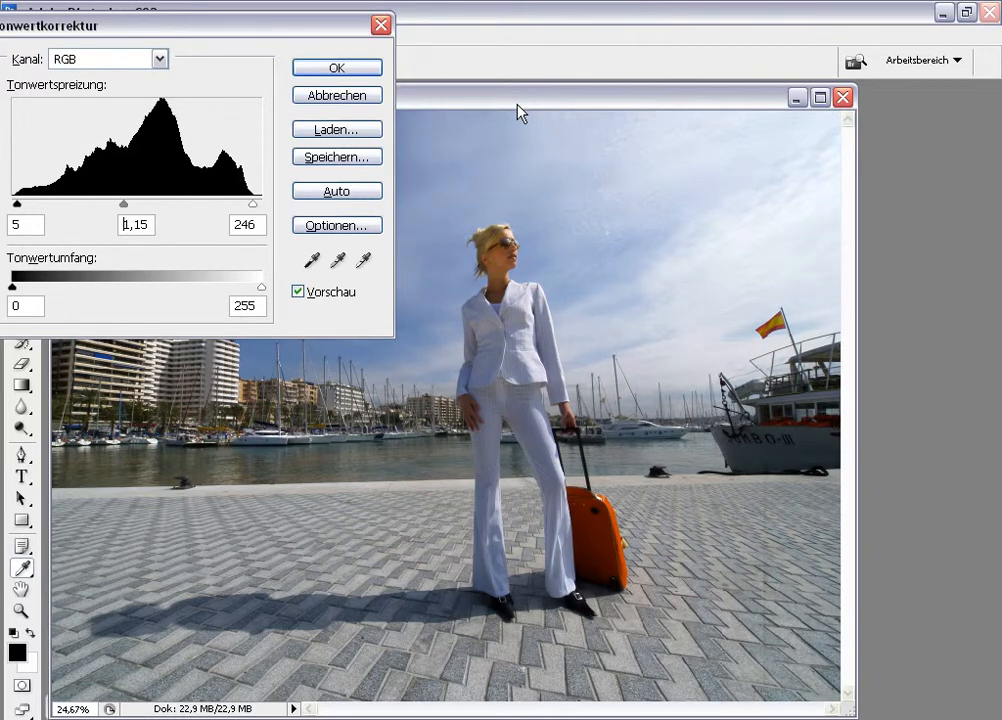
Darken the midtones by lowering the midtone input level to 0,83 and apply the Levels correction
key(Down)
key(Down)
key(Down)
key(Down)
key(Down)
key(Down)
key(Down)
key(Down)
key(Down)
key(Down)
key(Down)
key(Down)
key(Down)
key(Down)
key(Down)
key(Down)
key(Down)
key(Down)
key(Down)
key(Down)
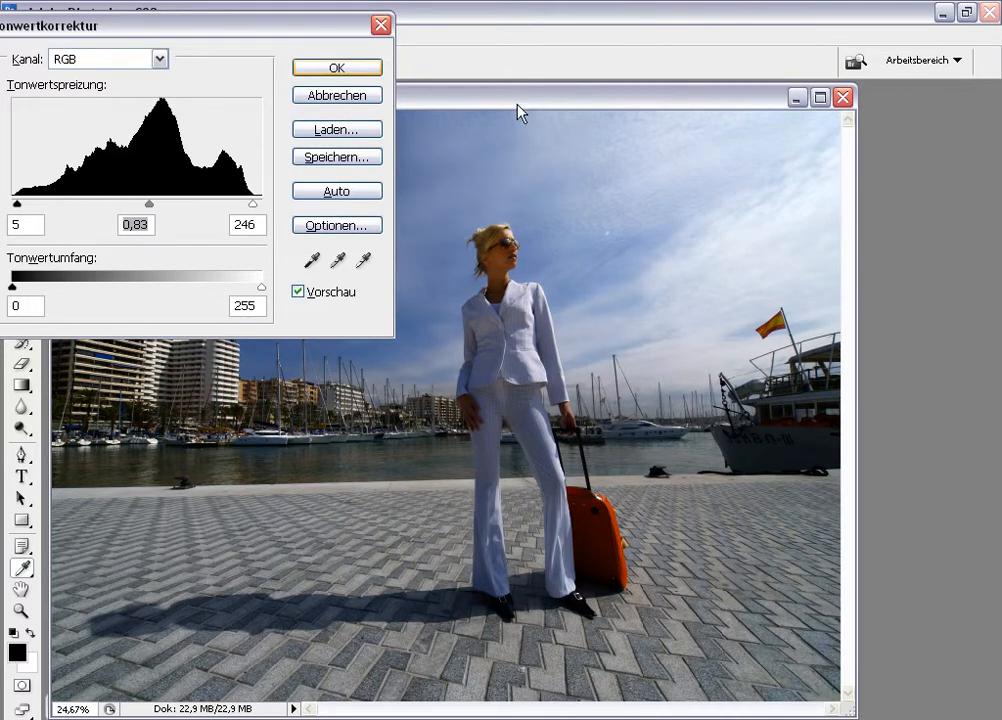
key(Return)
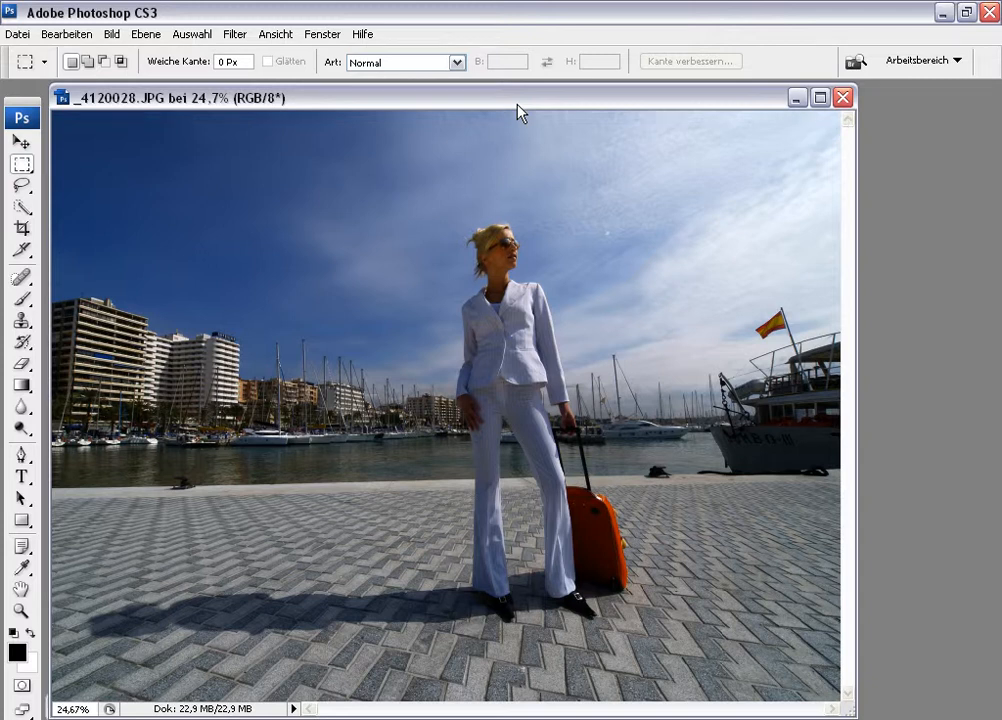
key(alt+i)
key(Down)
key(Right)
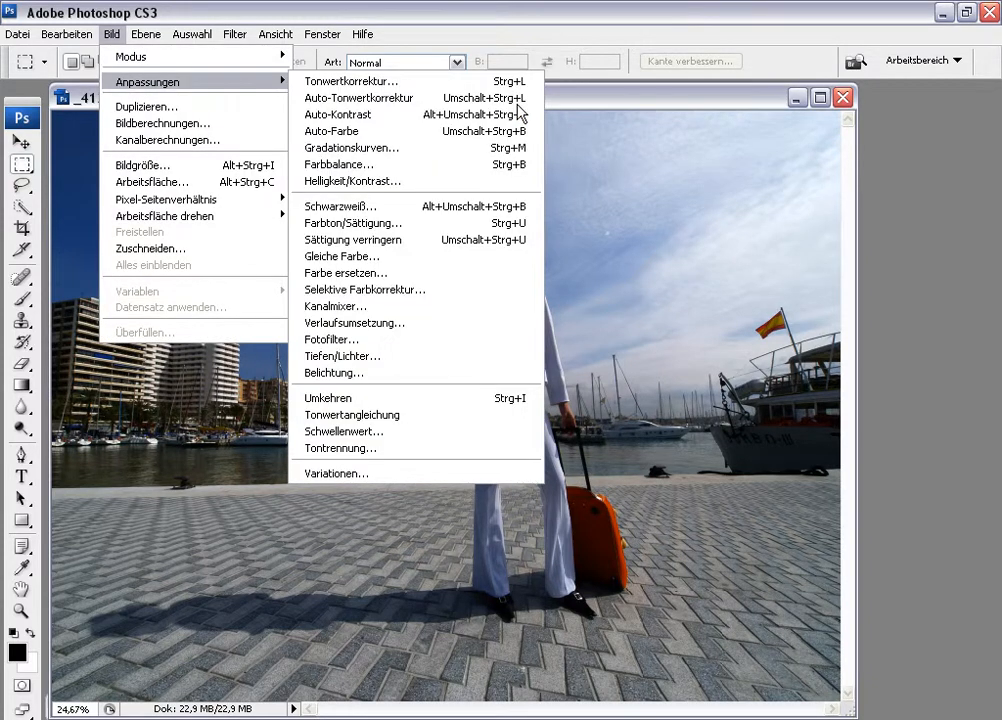
key(Escape)
key(Escape)
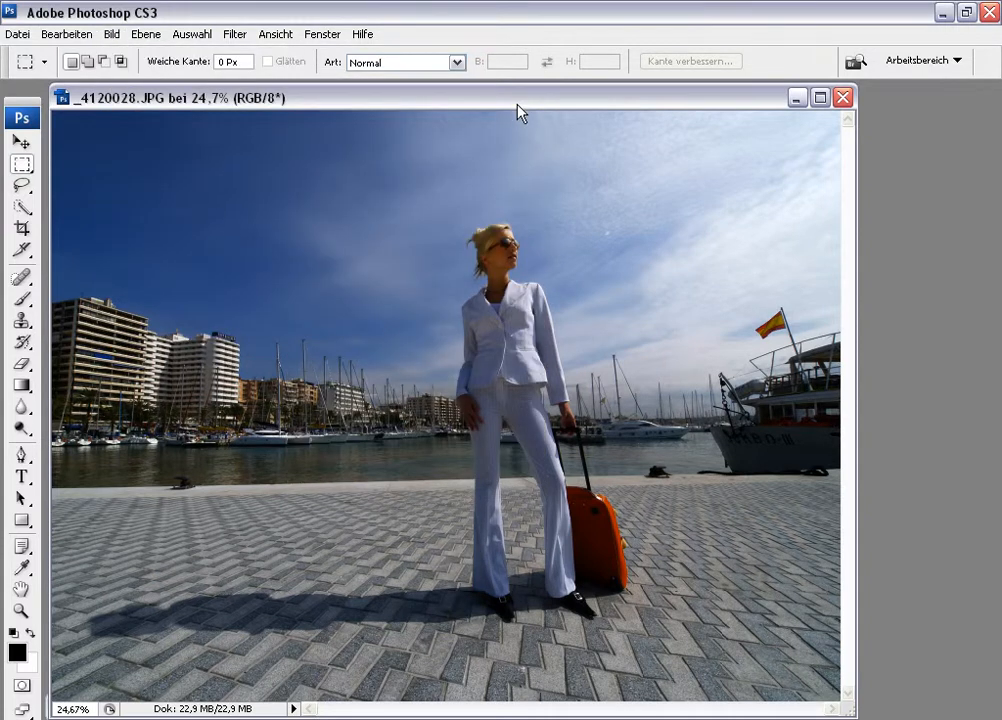
key(ctrl+F9)
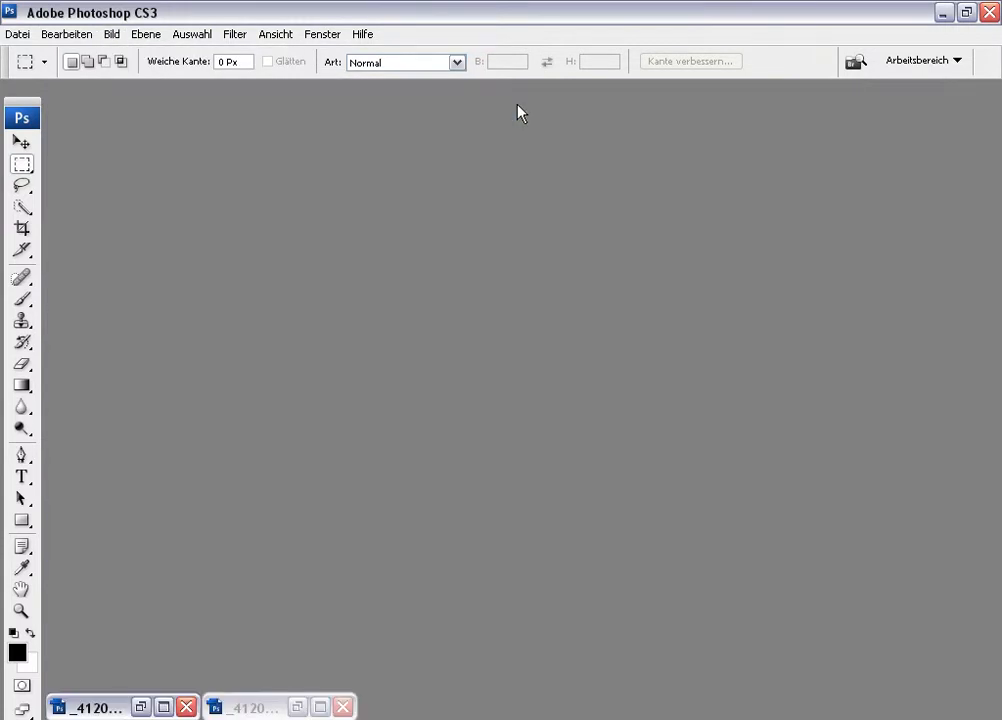
key(ctrl+F5)
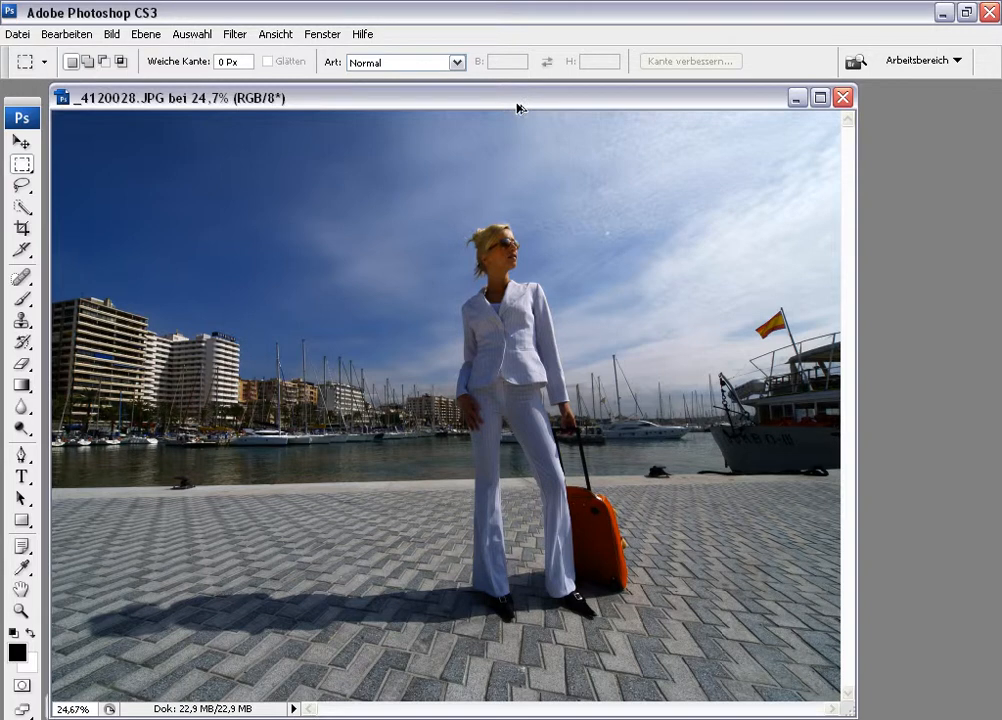
key(ctrl+l)
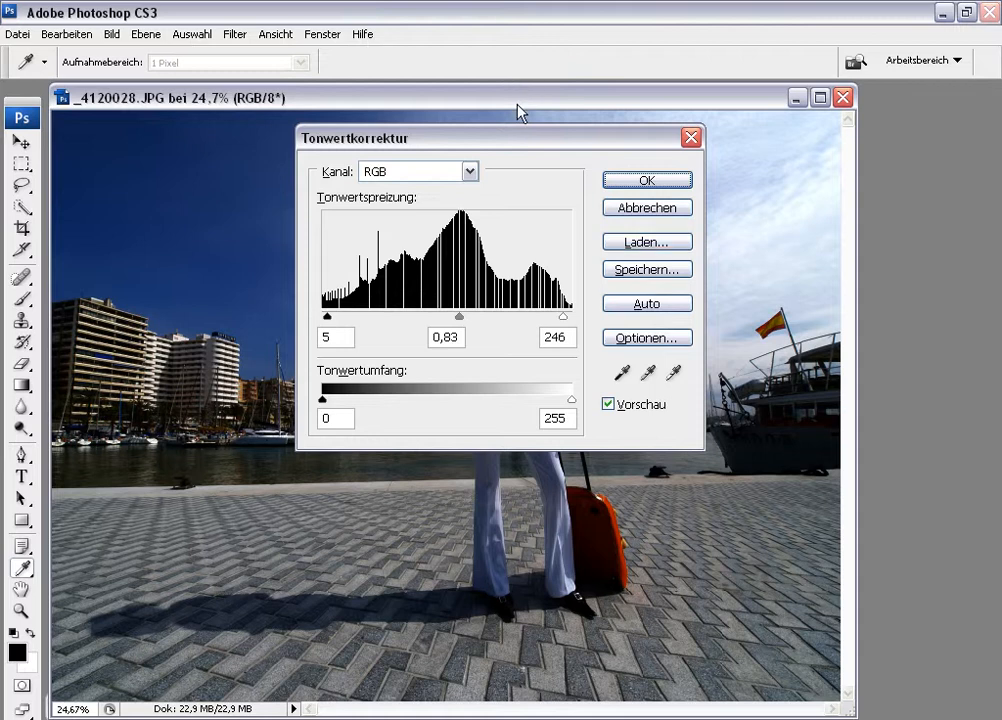
key(Escape)
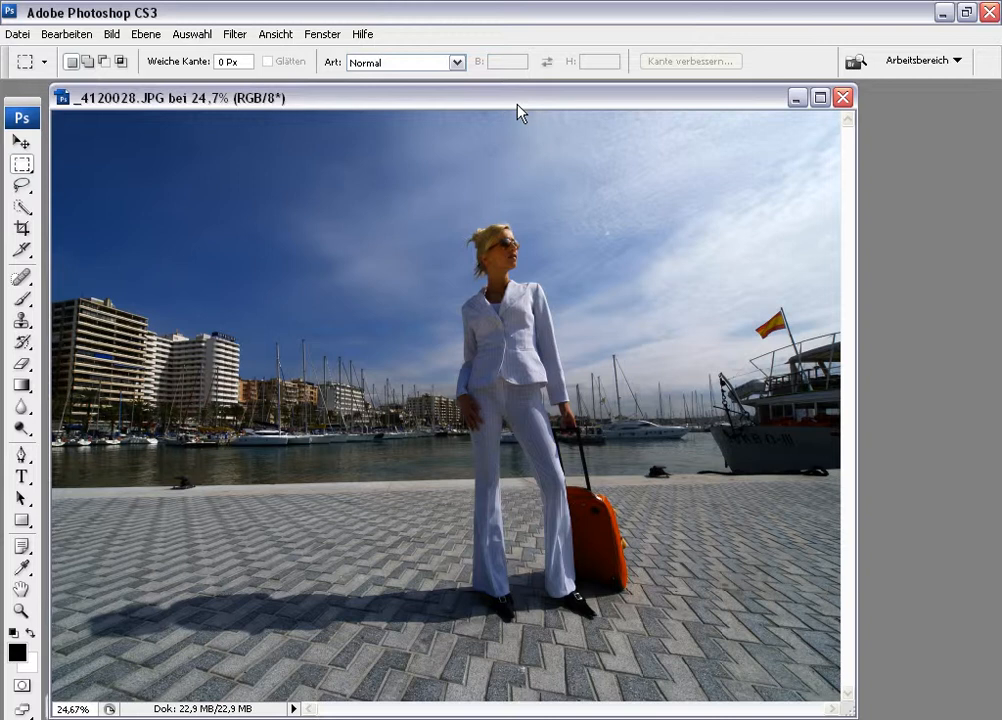
Apply Levels to the harbour photo again with the last-used input values 5, 0,83 and 246
key(ctrl+w)
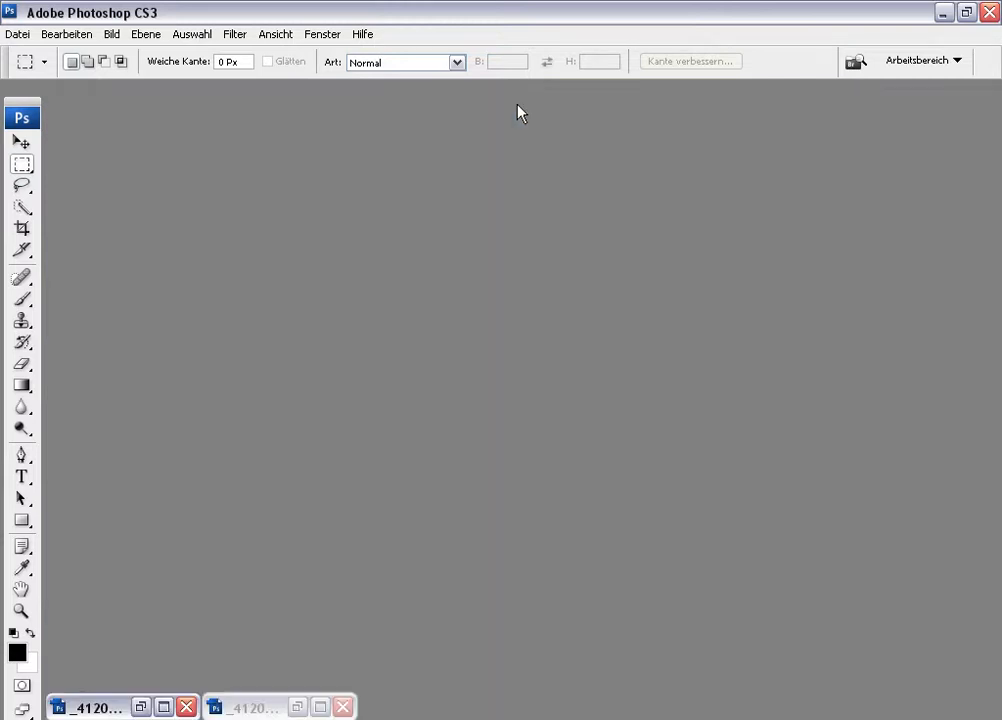
key(ctrl+Tab)
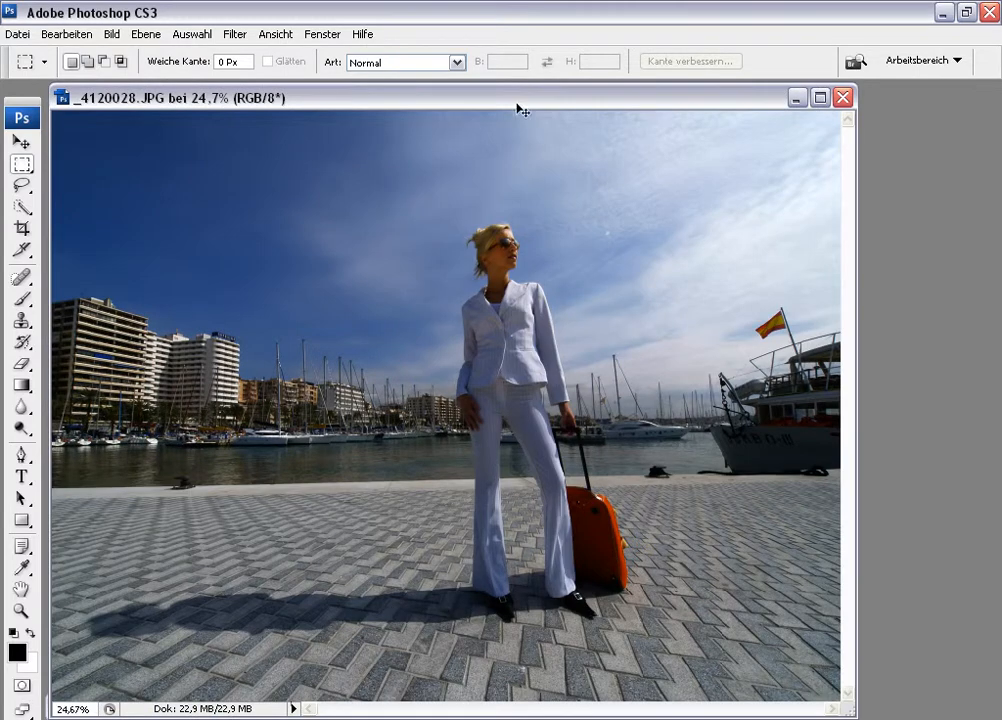
key(ctrl+alt+l)
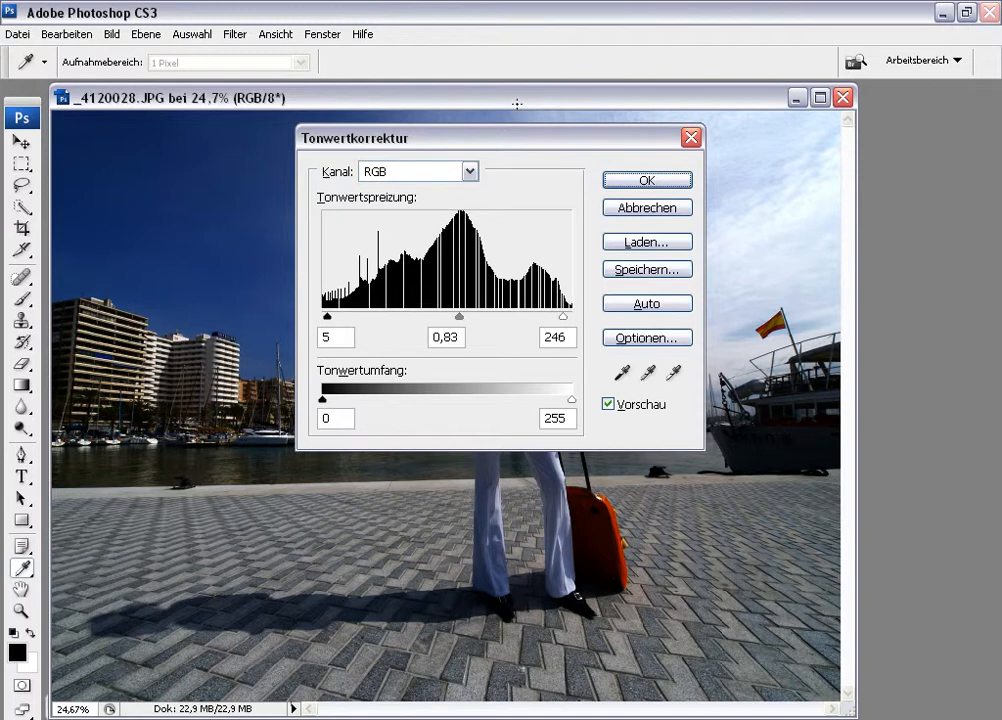
key(Return)
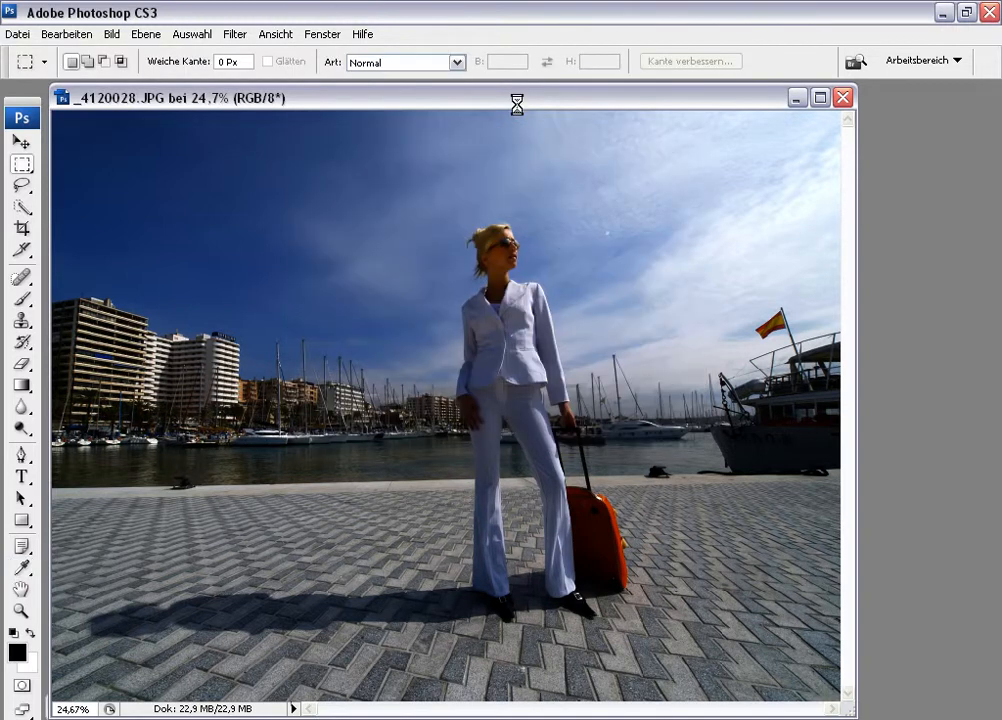